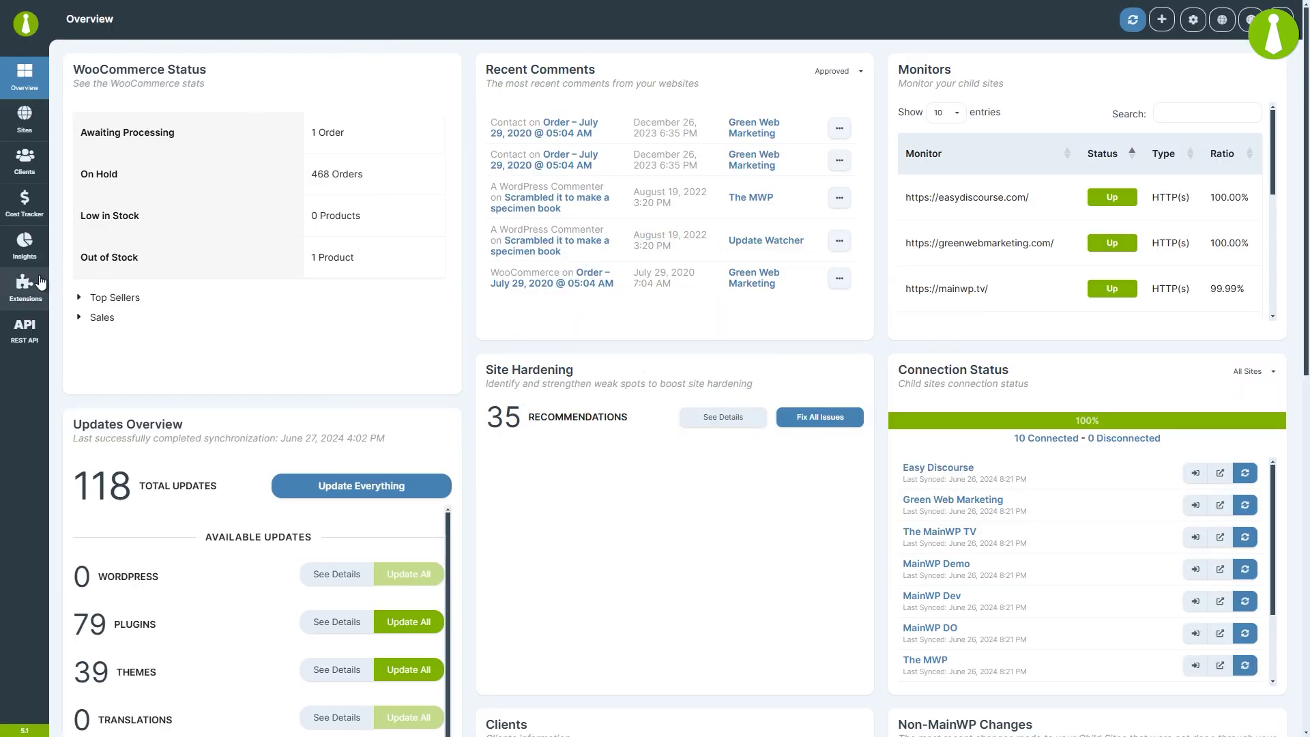
Step: In Extensions > Code Snippets, paste the PHP code that counts published posts
left_click(41, 282)
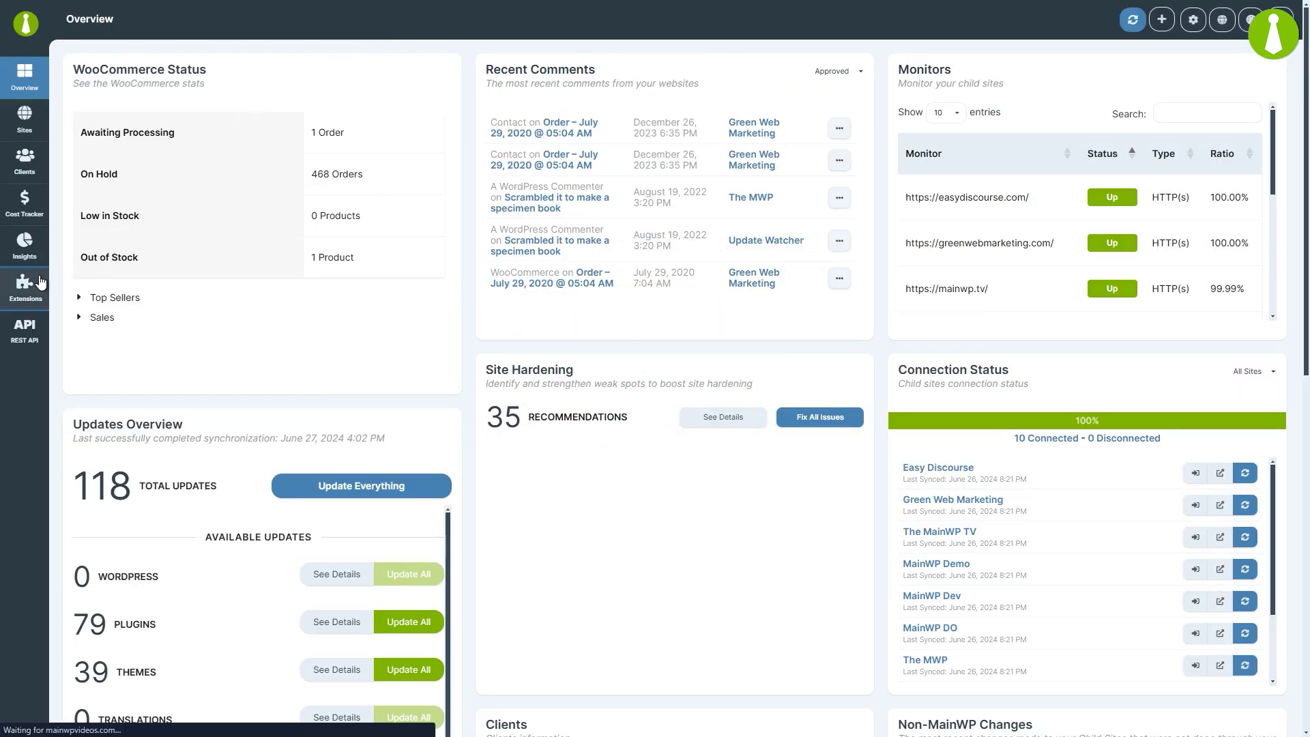
left_click(93, 154)
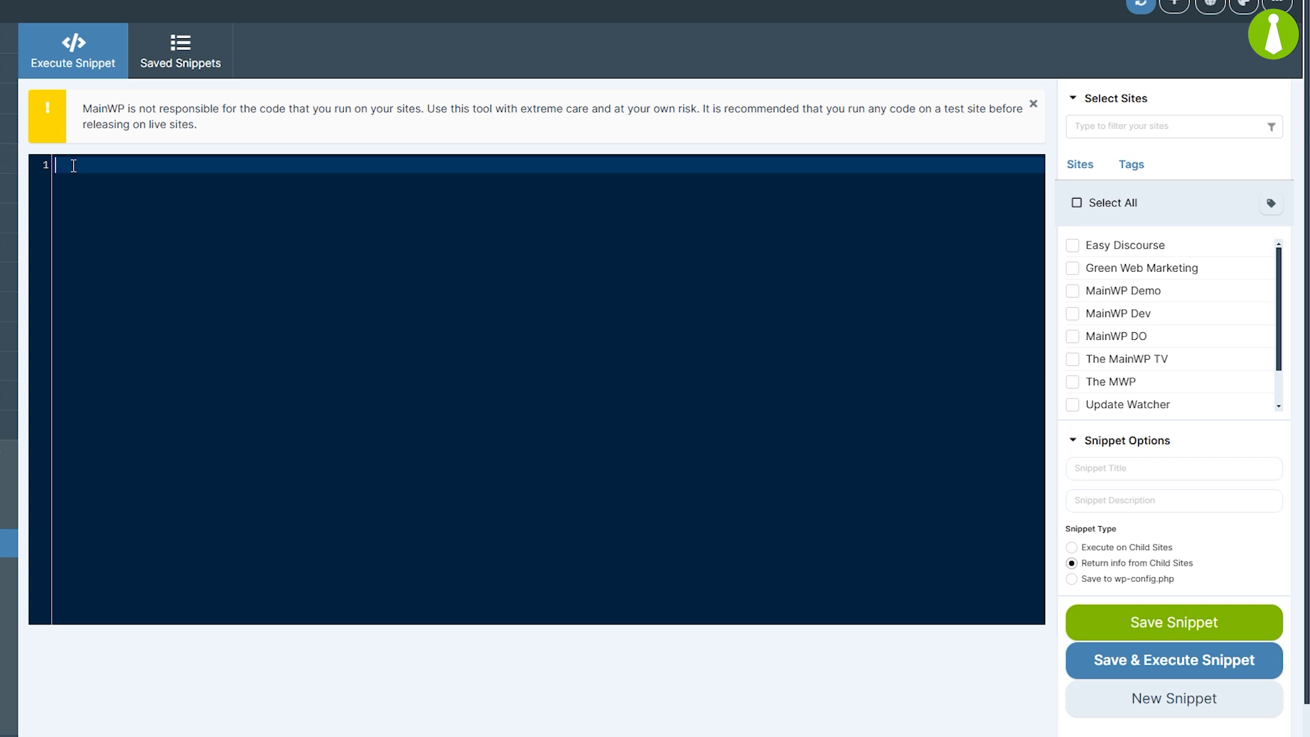
type("include_once(ABSPATH . WPINC . '/pluggable.php');         $count_pages = wp_count_posts('page');         echo get_bloginfo('name').' has '.$count_pages->publish.' published posts.';")
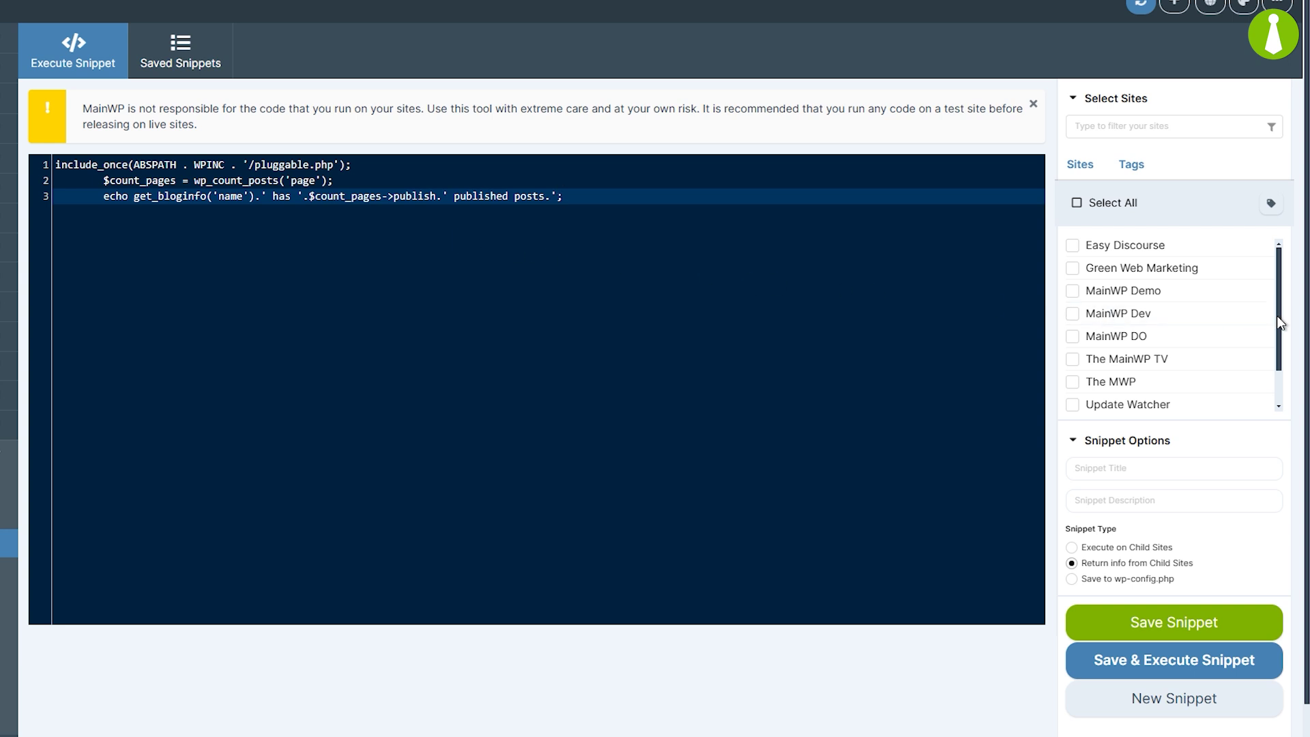
mouse_move(1279, 329)
left_mouse_down()
mouse_move(1284, 358)
mouse_move(1280, 307)
left_mouse_up()
Step: Select all child sites and fill in the title Count Published Posts and its description
left_click(1077, 204)
left_click(1107, 467)
type("Count Published Posts")
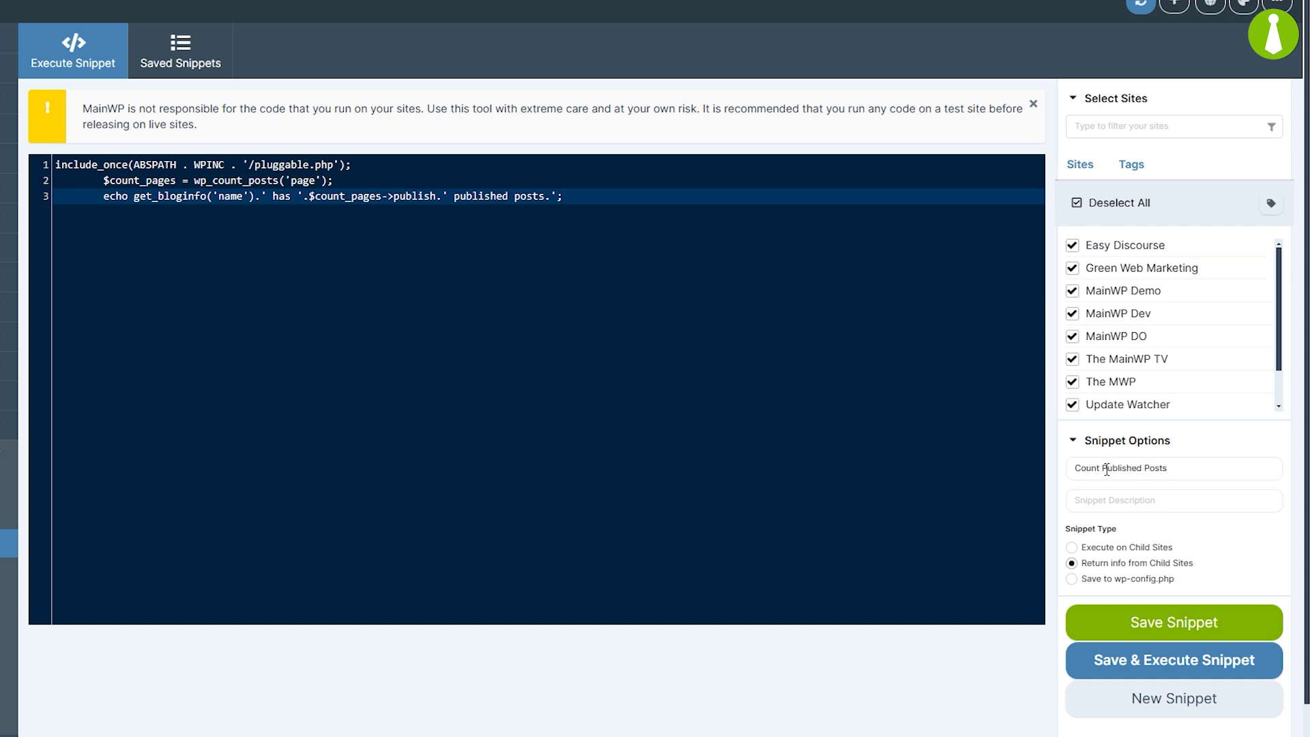
left_click(1120, 500)
key("ctrl+v")
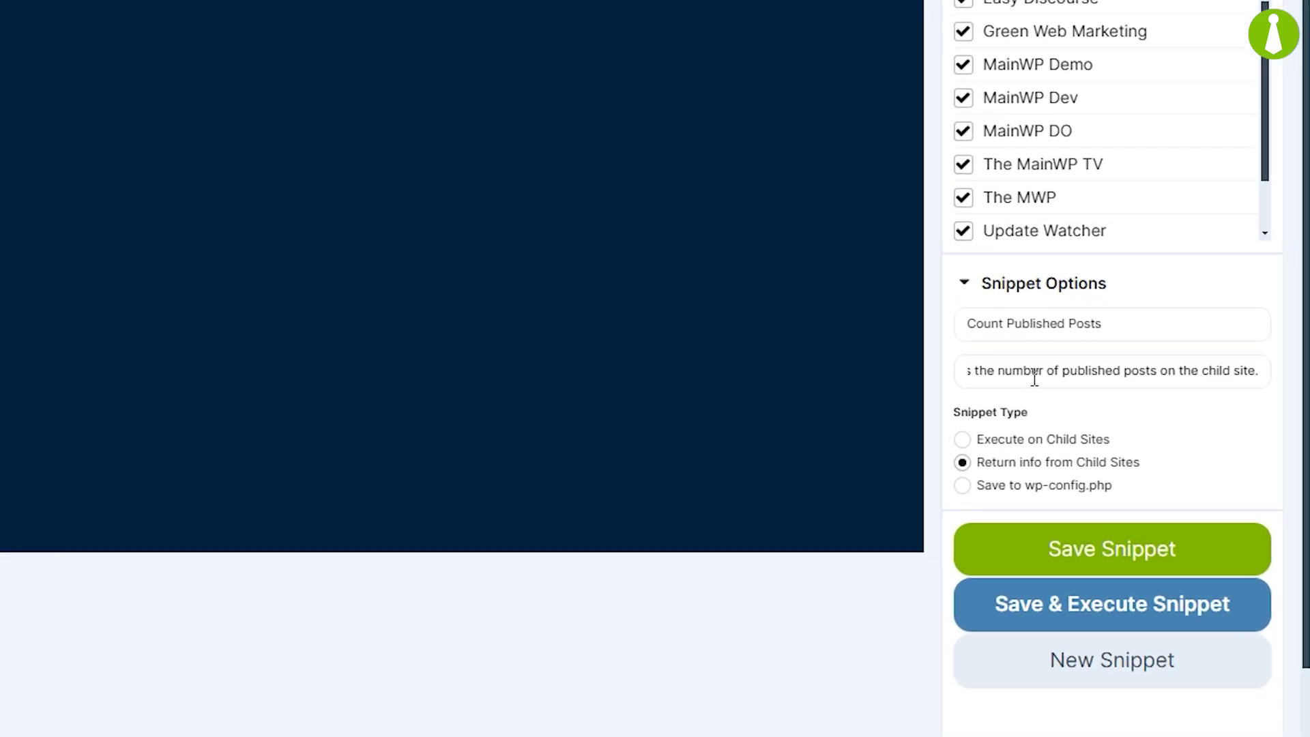
key("Home")
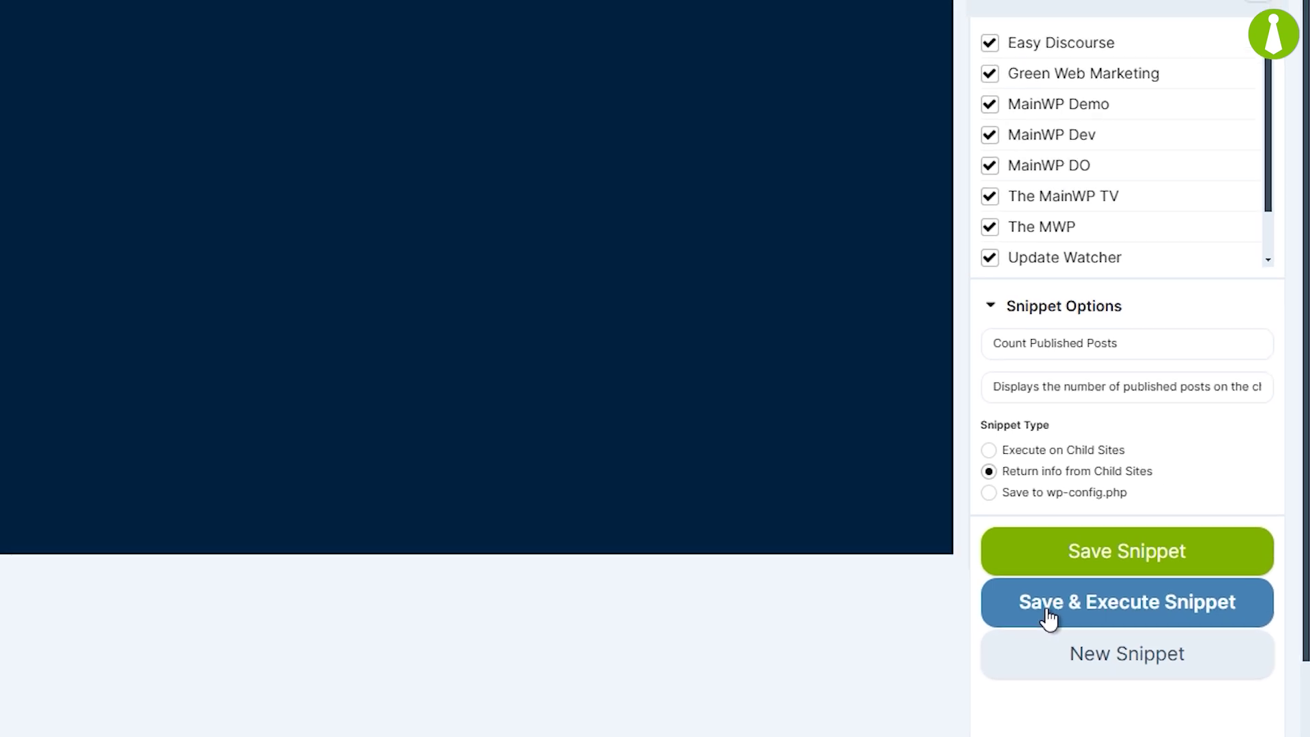
Step: Save & Execute the Count Published Posts snippet on all child sites
left_click(1034, 614)
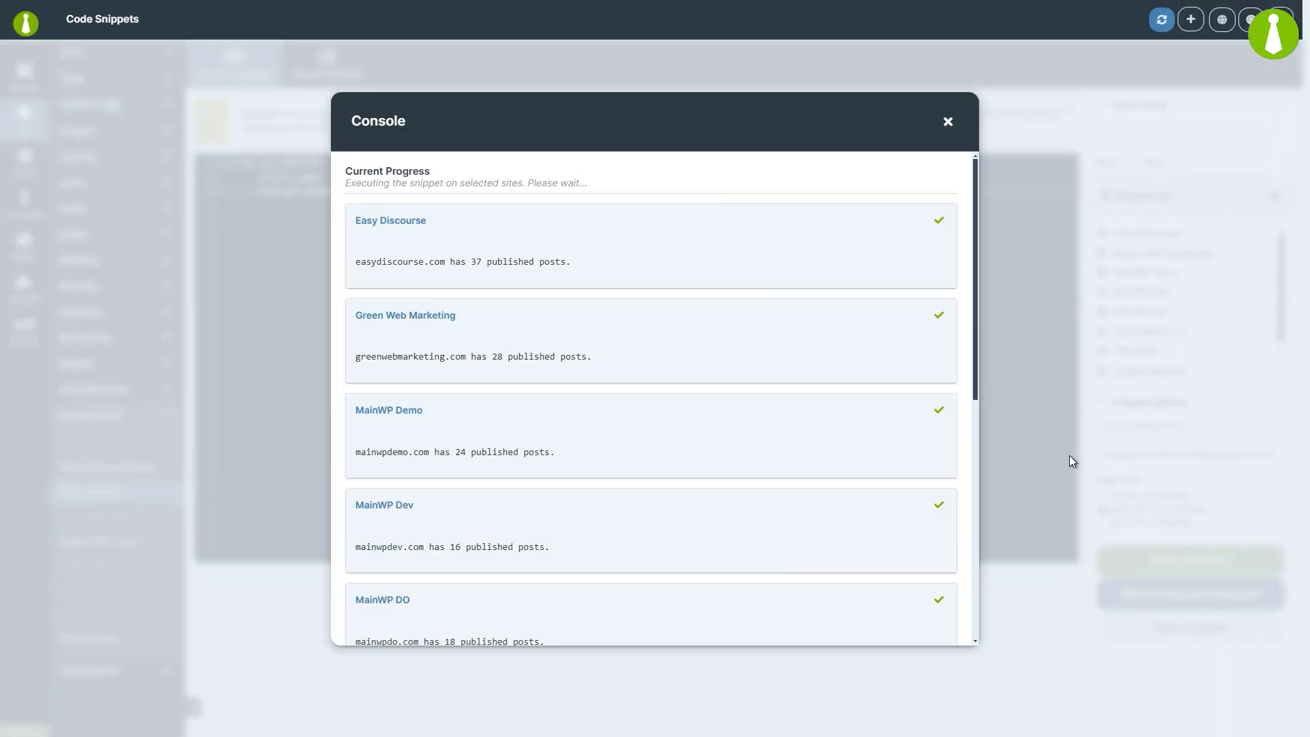
left_click_drag(976, 342, 970, 599)
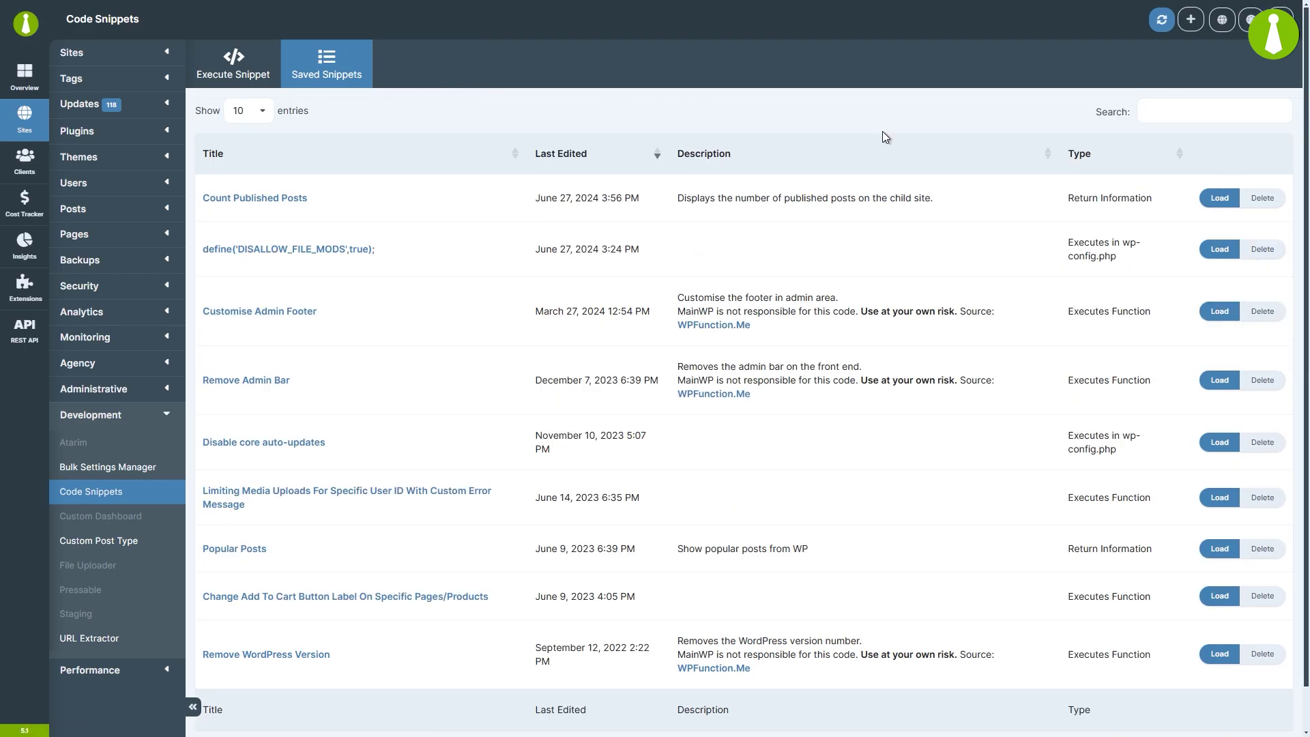
left_click(1260, 251)
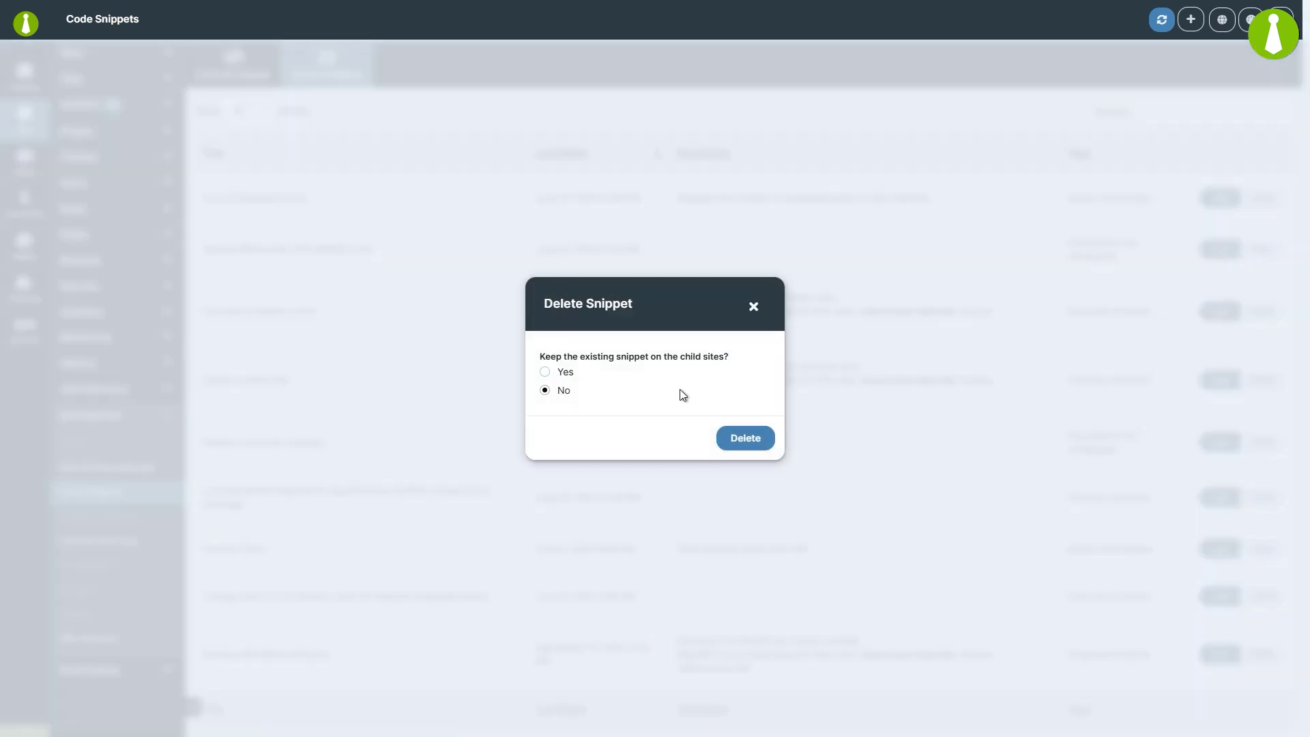
left_click(755, 308)
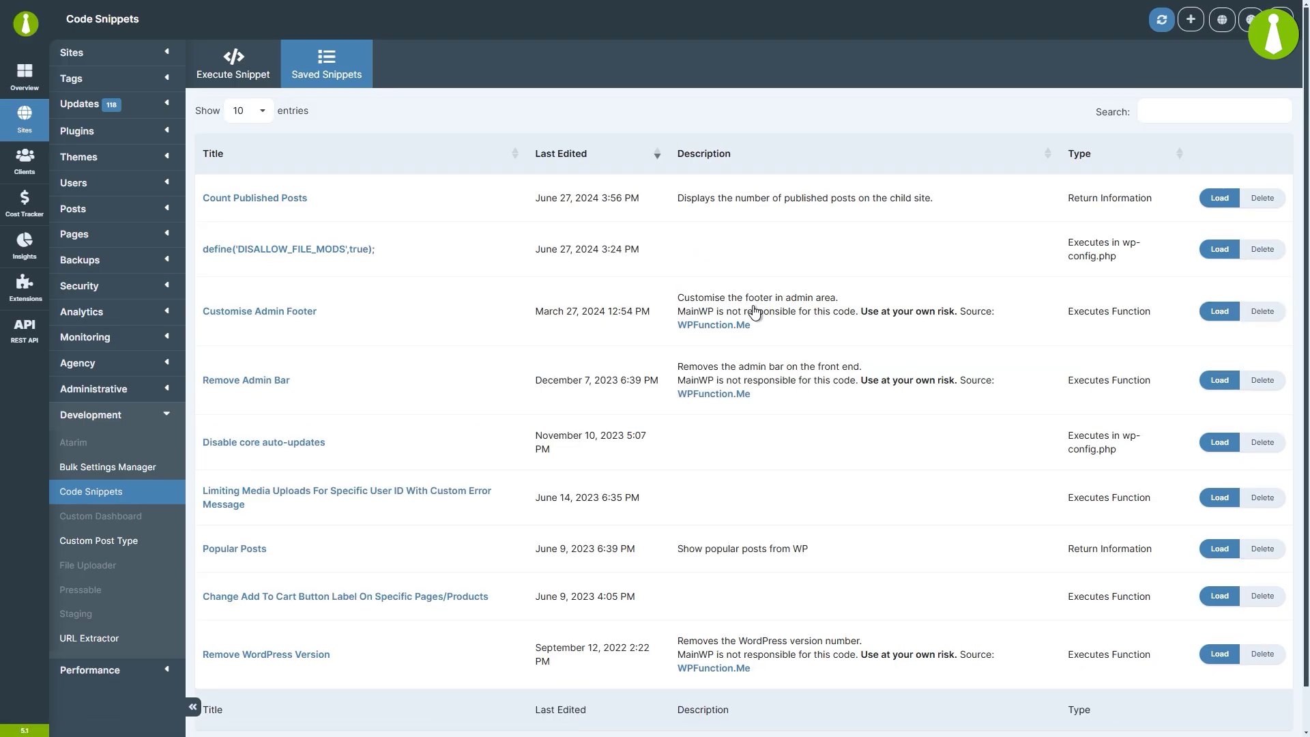
Step: Load the DISALLOW_FILE_MODS snippet, target only The MWP and Update Watcher, and save & execute it
left_click(1220, 249)
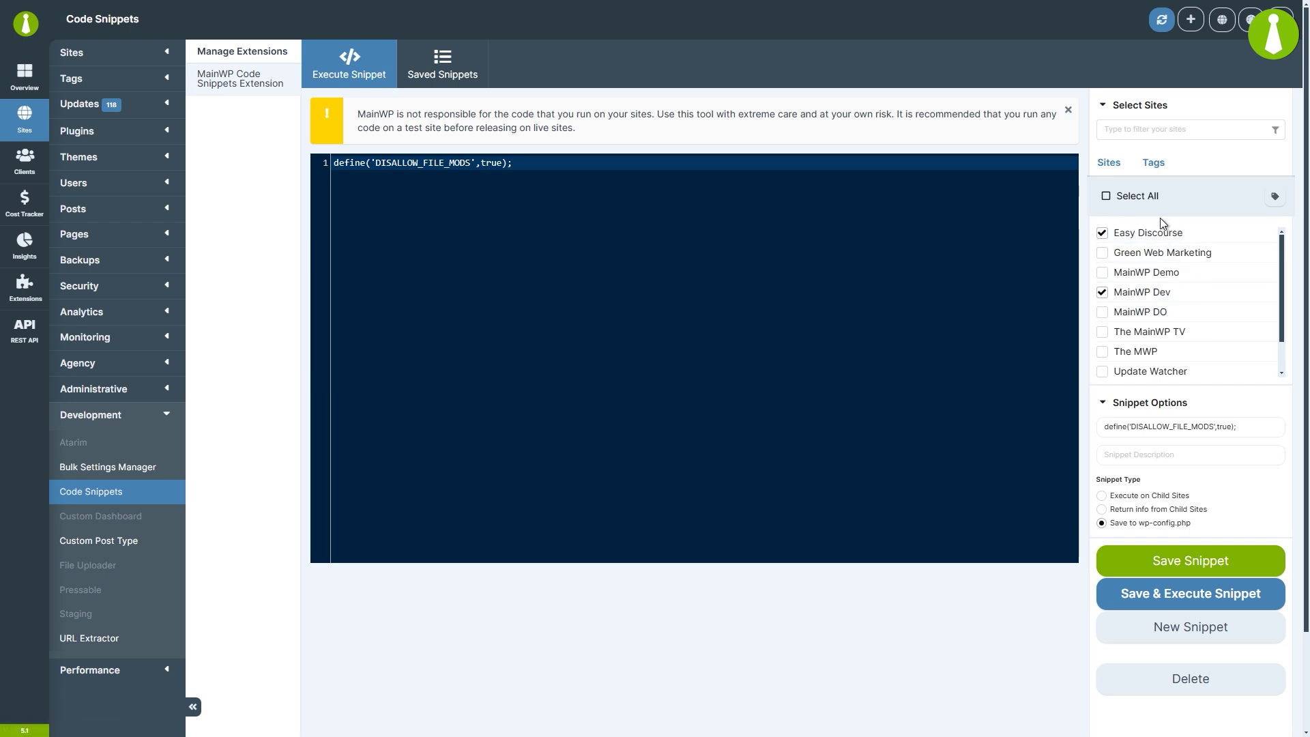
left_click(1103, 234)
left_click(1103, 292)
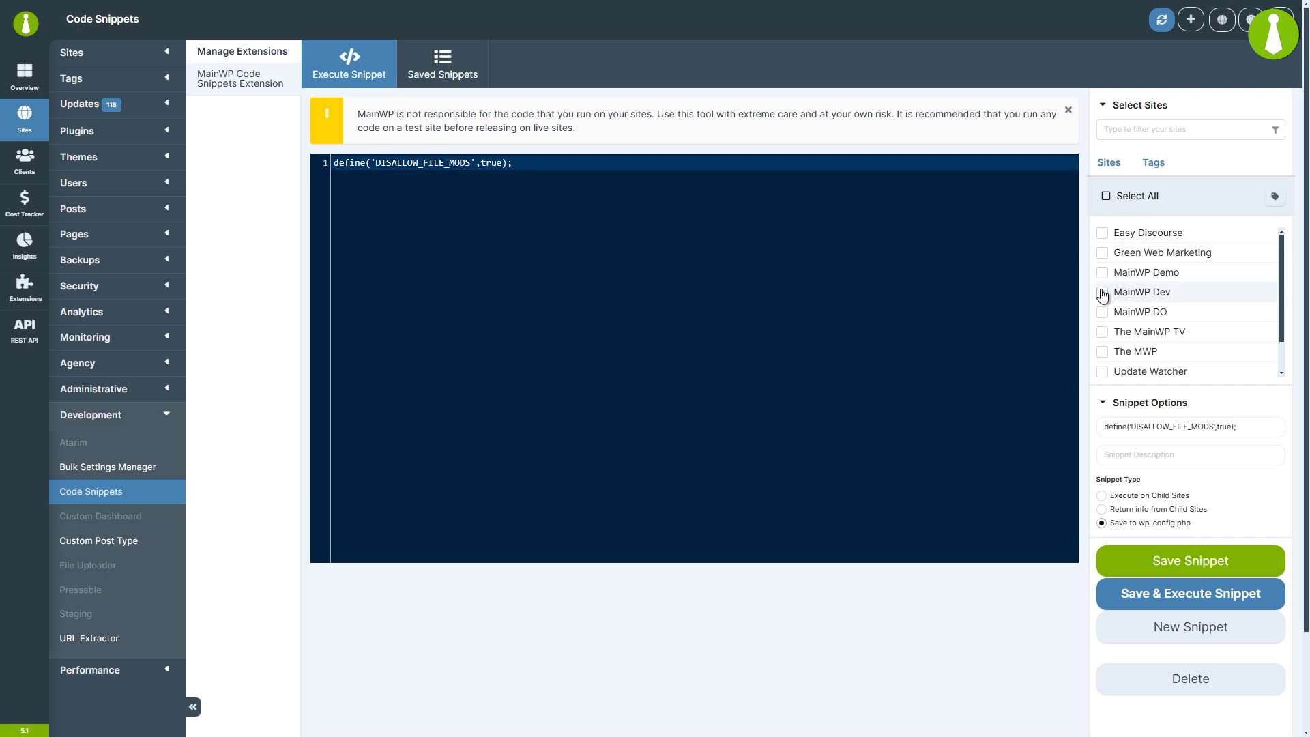
left_click(1103, 351)
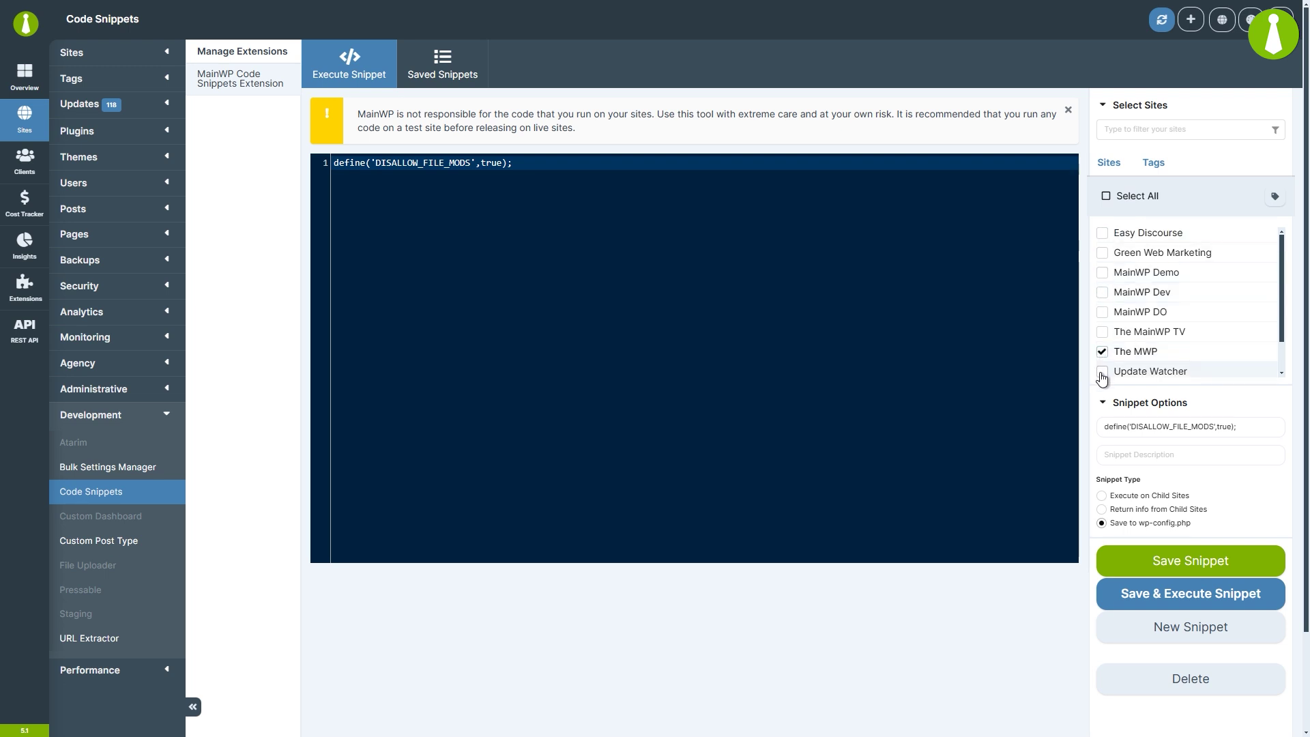
left_click(1102, 375)
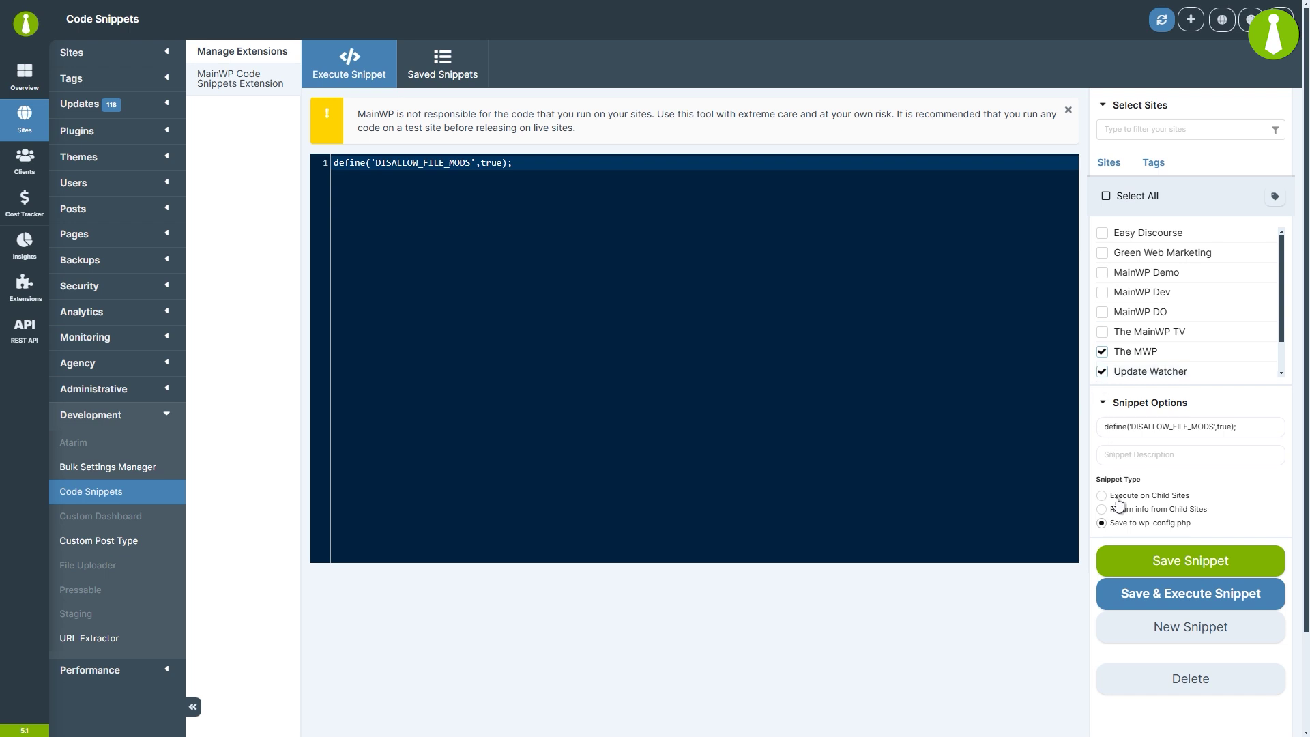
left_click(1131, 594)
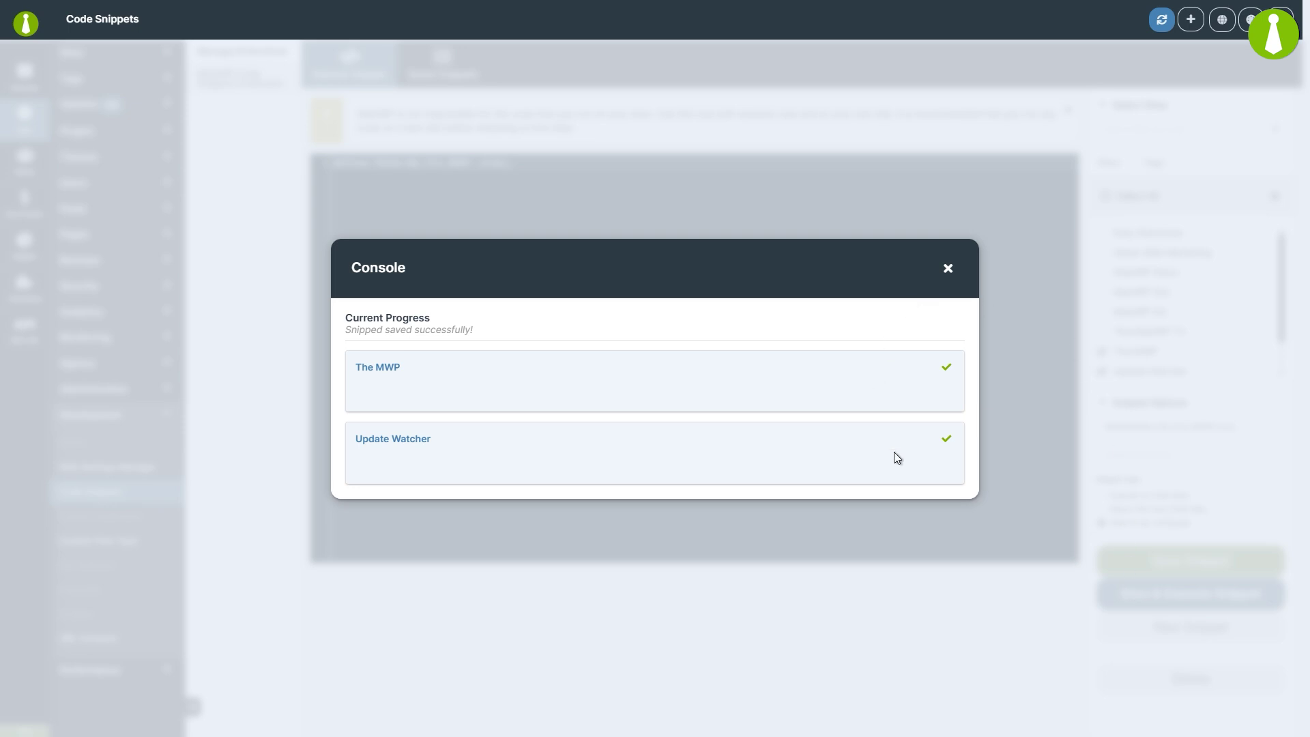
Step: Close the results console and view the Saved Snippets list with DISALLOW_FILE_MODS on top
left_click(945, 272)
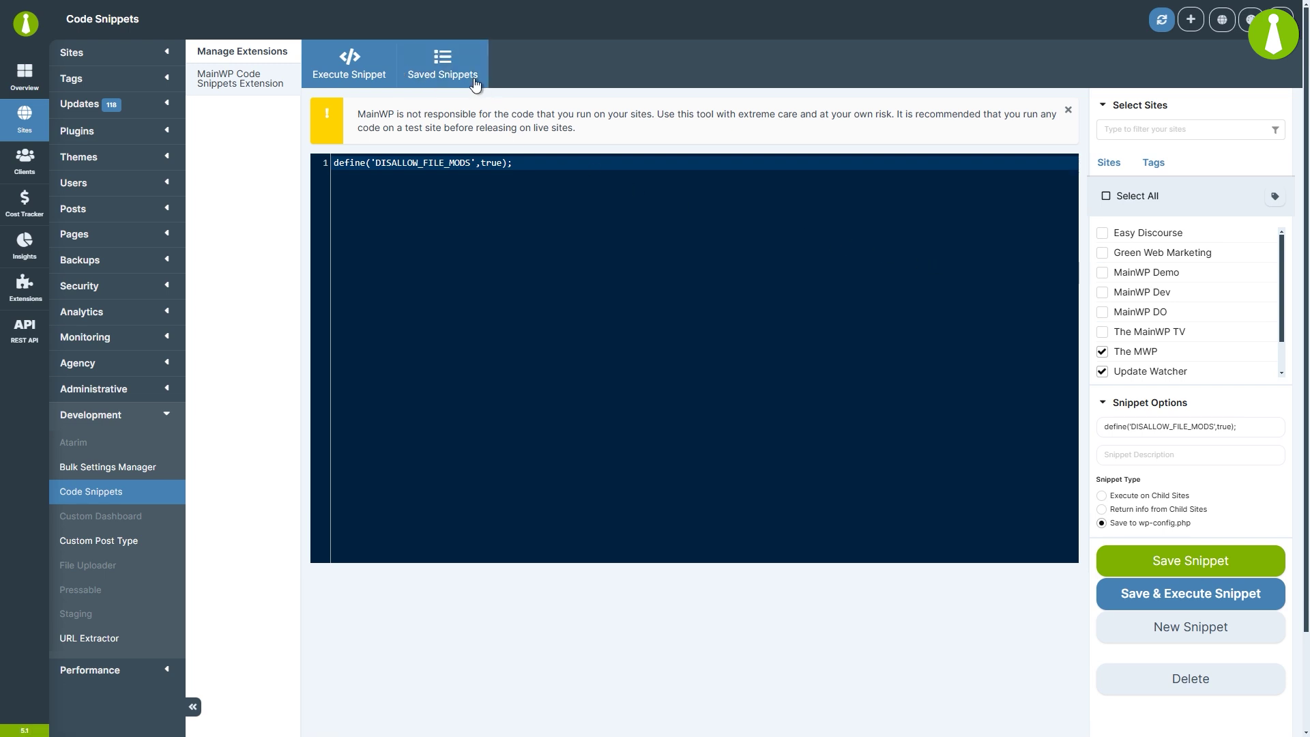
left_click(473, 82)
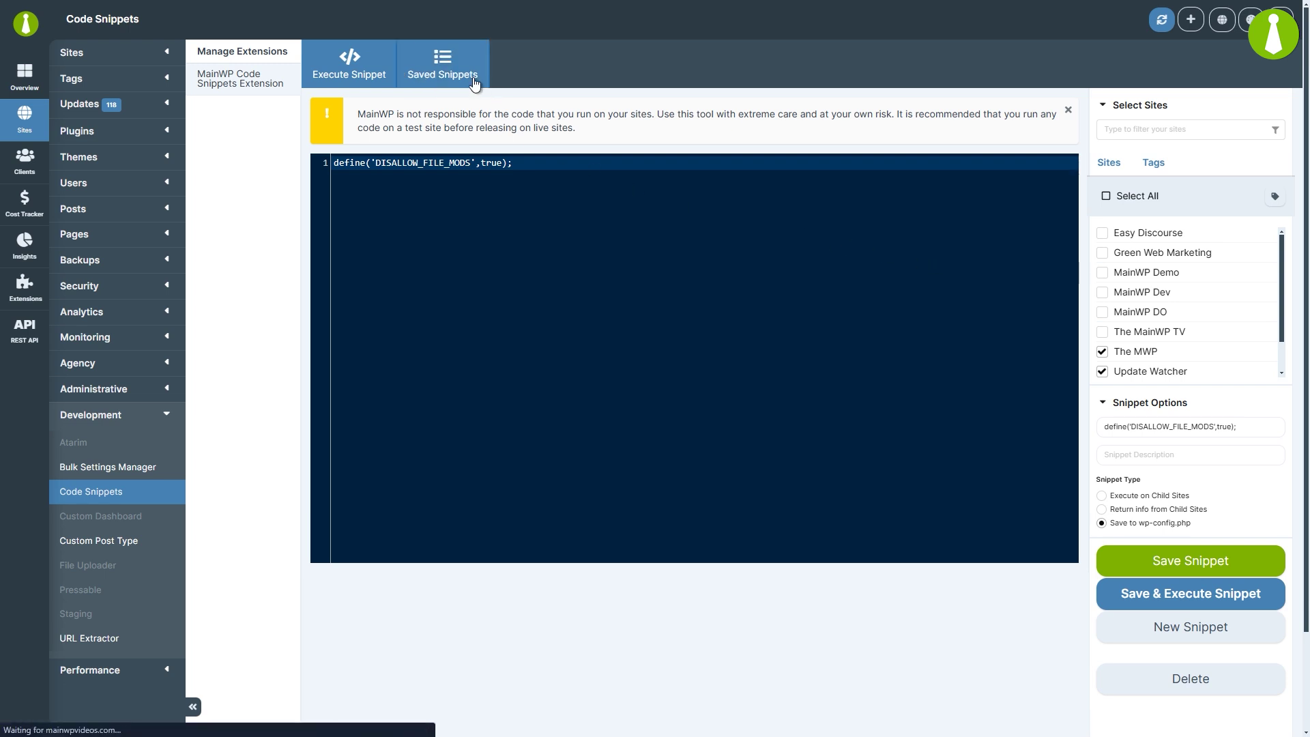